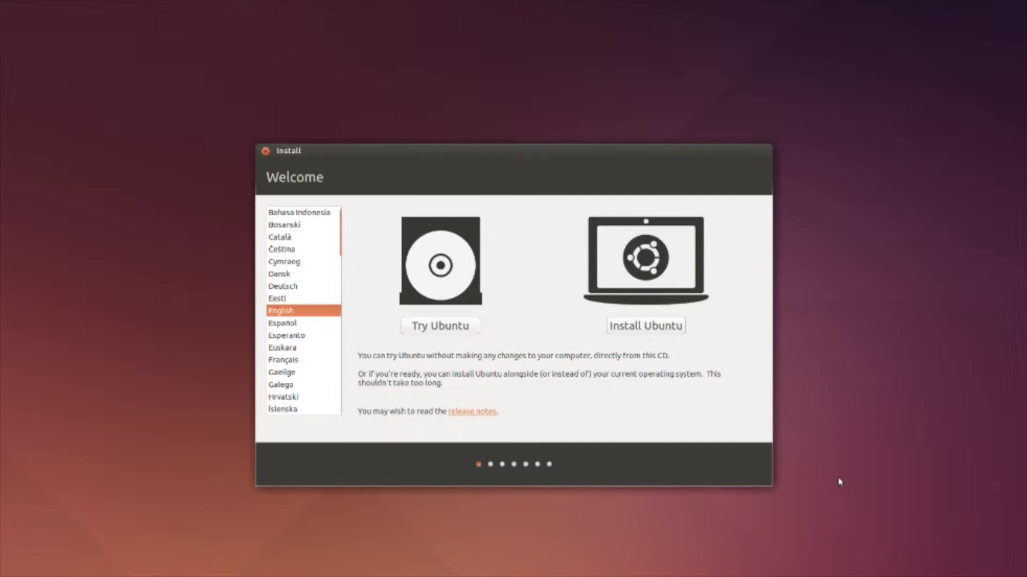
Choose Install Ubuntu with third-party software and update downloads enabled, and continue
click(671, 331)
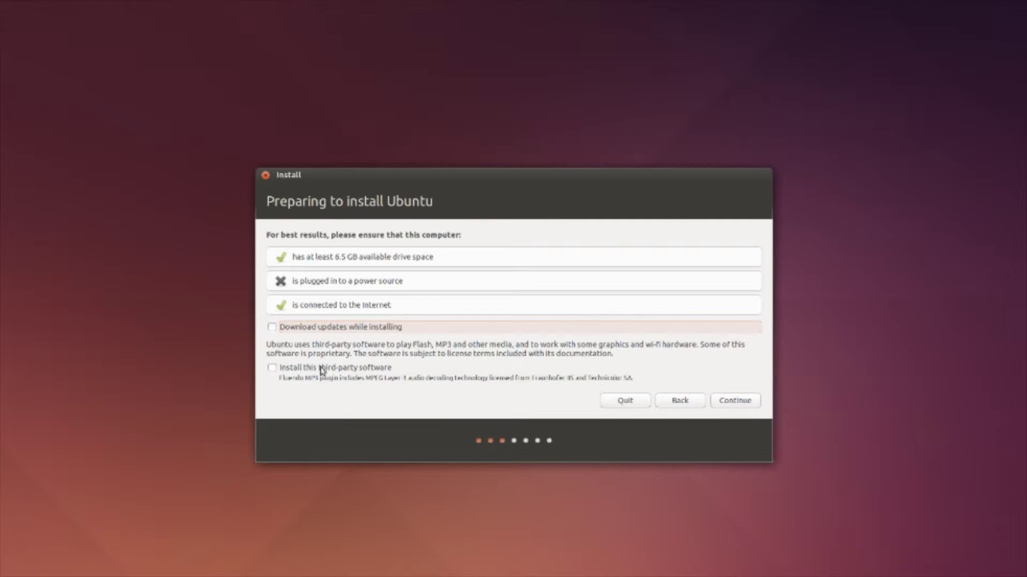
click(272, 368)
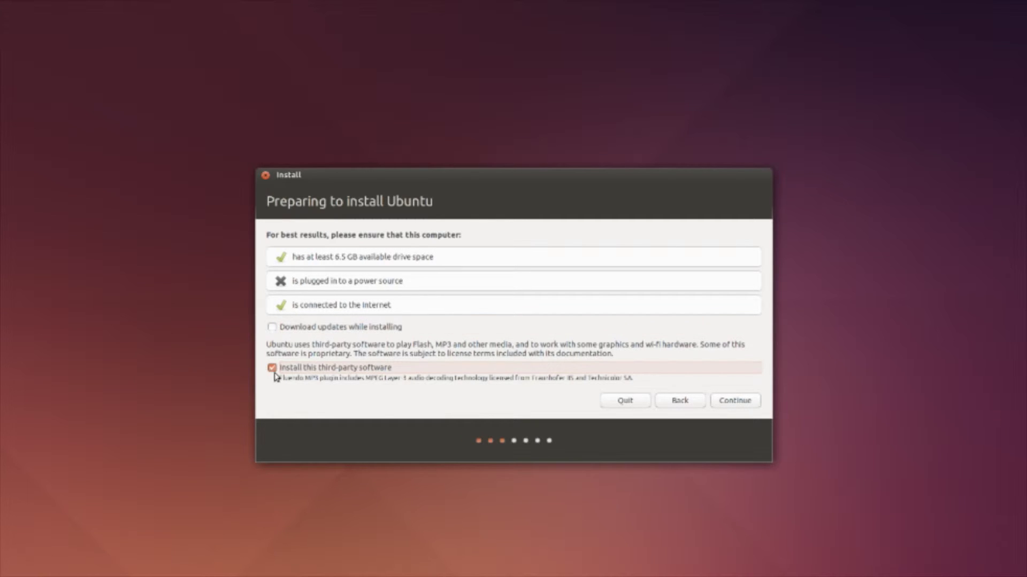
click(273, 328)
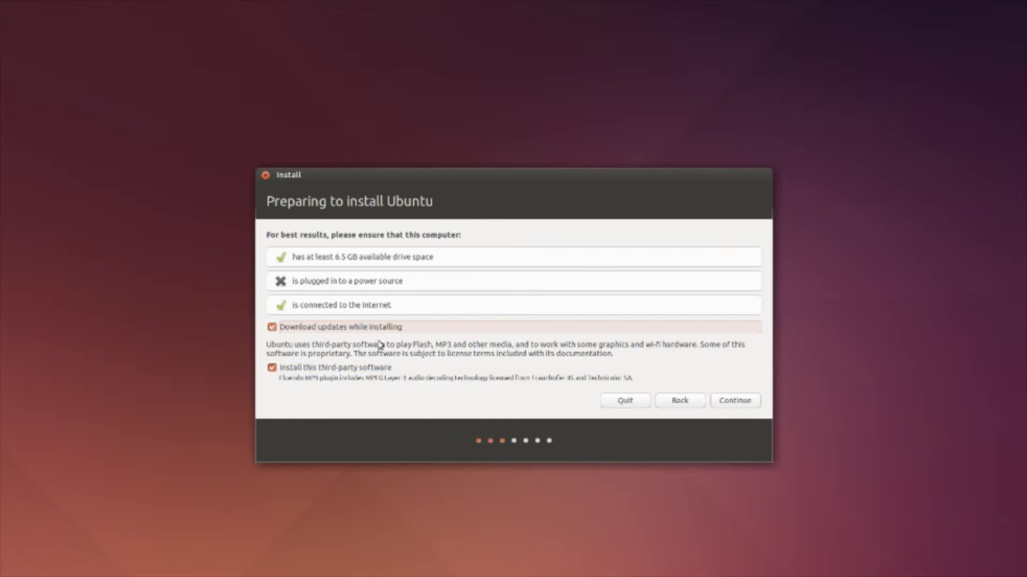
click(754, 400)
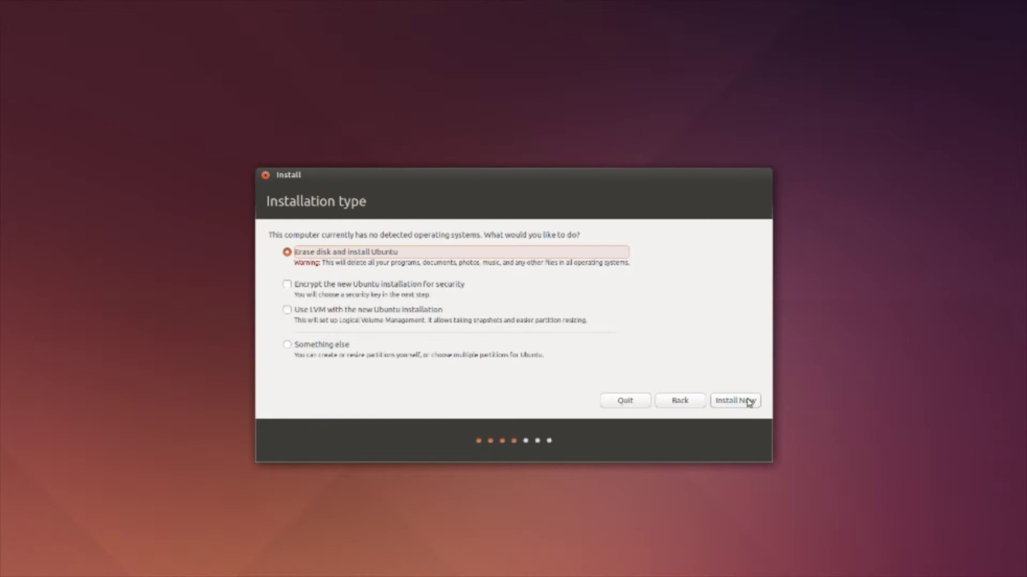
Install with 'Erase disk and install Ubuntu' and confirm writing the partition changes
click(748, 402)
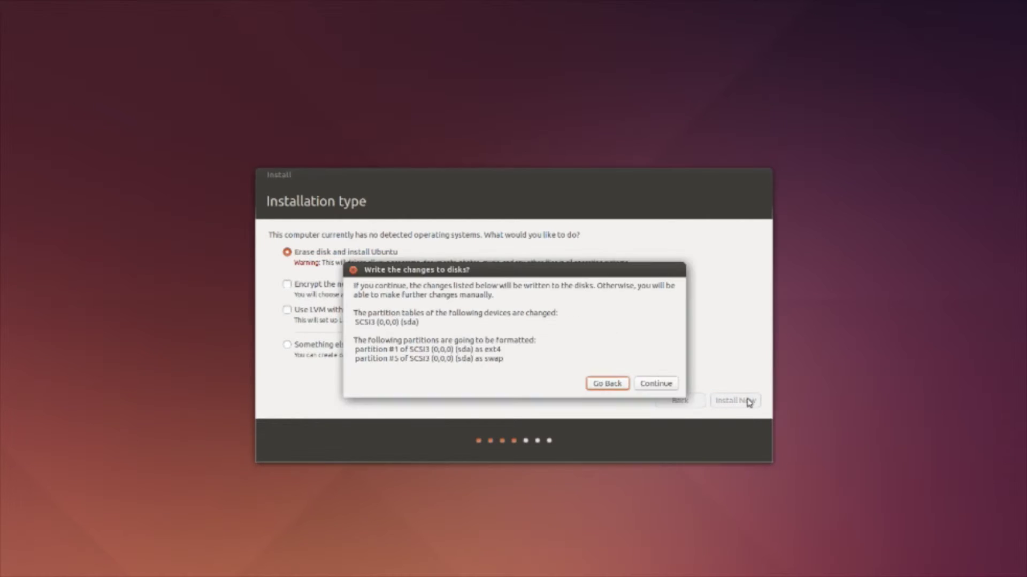
click(671, 387)
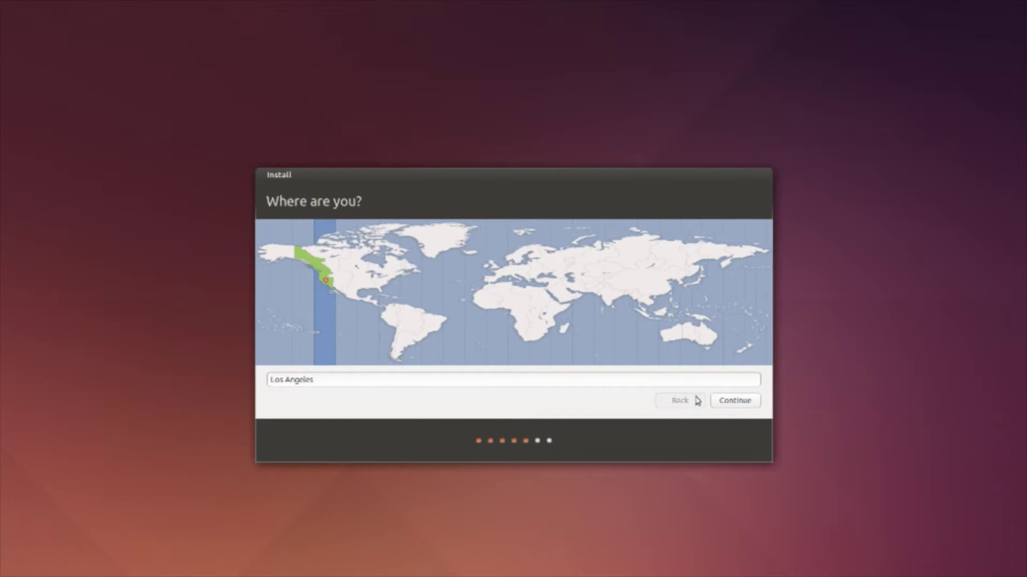
Accept Los Angeles as the location and the English (US) keyboard layout
click(727, 400)
click(727, 403)
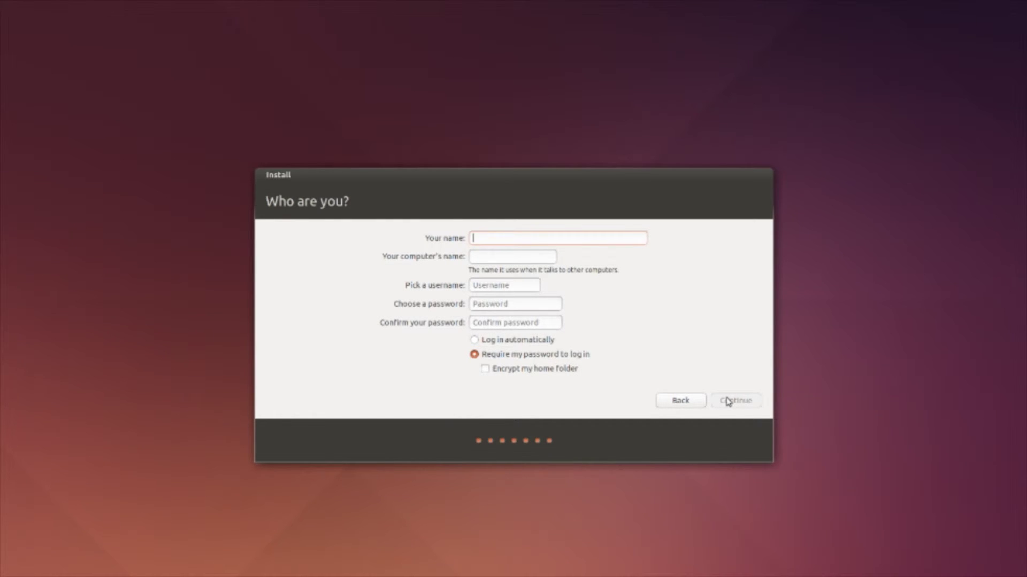
text(Tutorial)
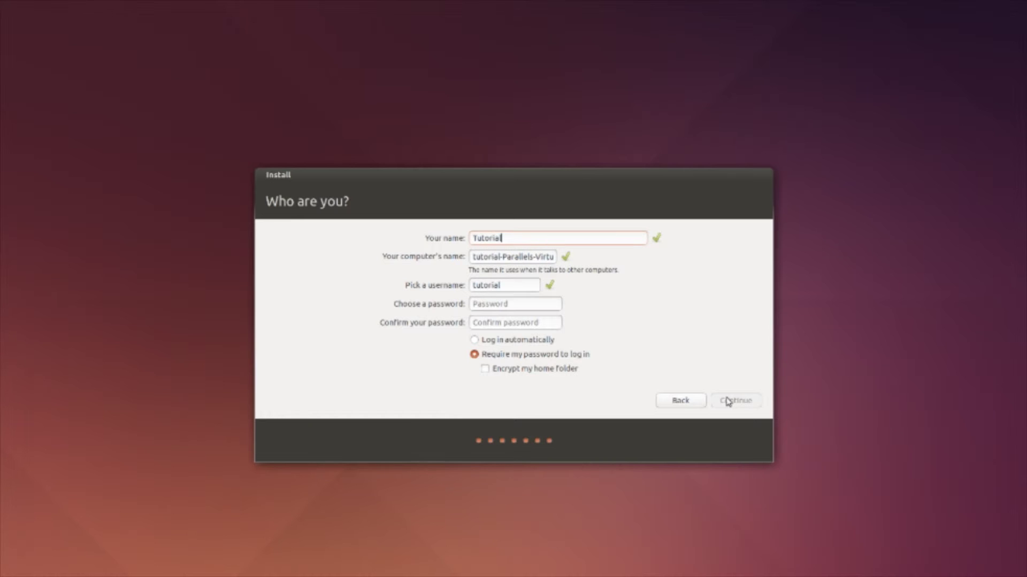
Enter the Tutorial user's name, password and confirmation, and submit the account details
key(Tab)
key(Tab)
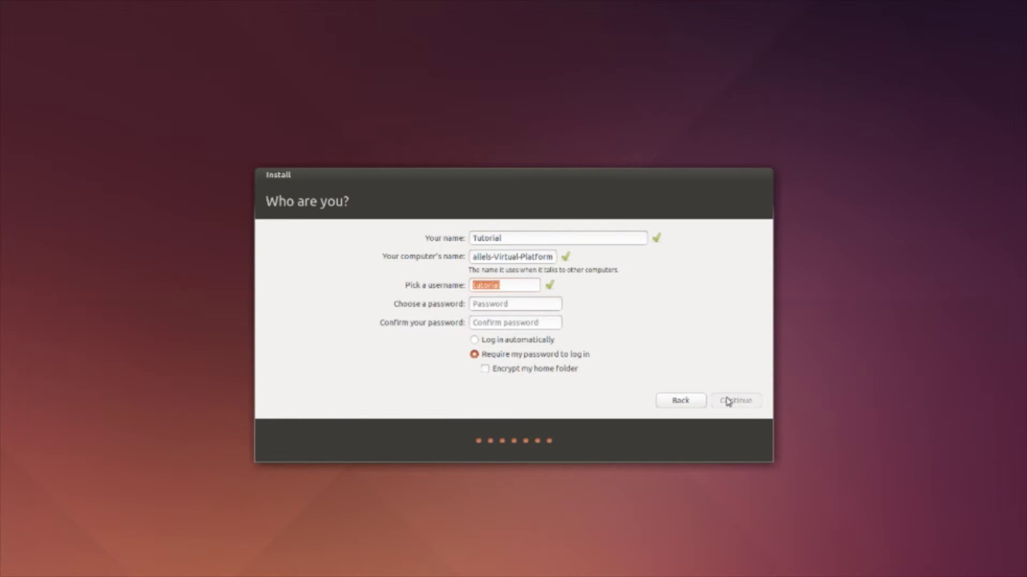
key(Tab)
text(************)
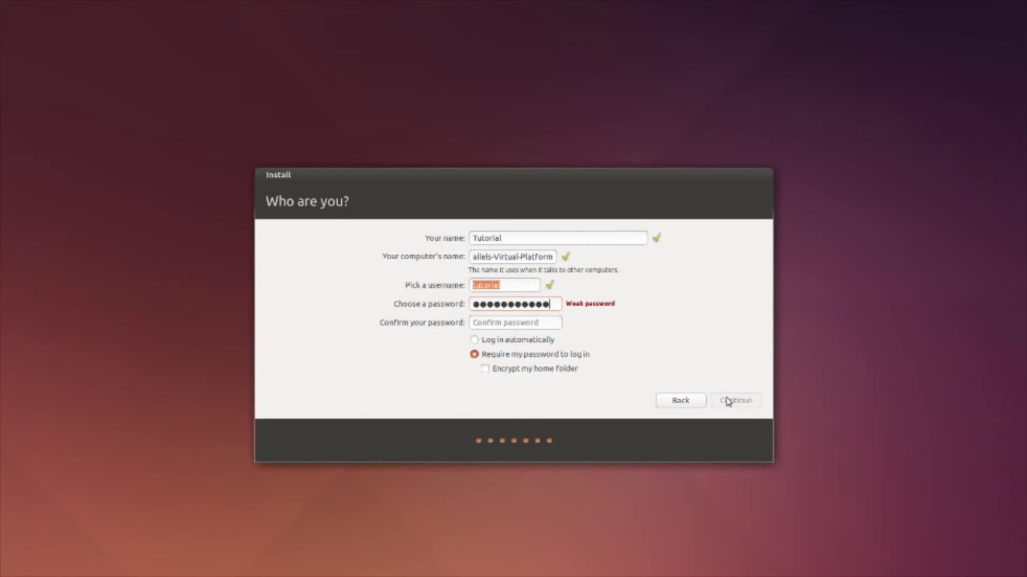
text(*)
key(Tab)
text(******)
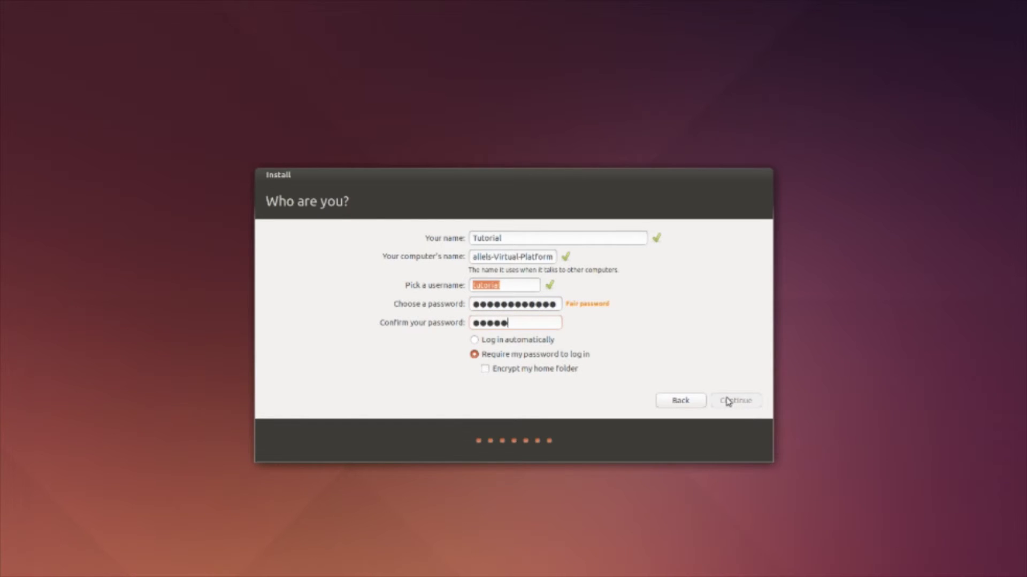
text(*******)
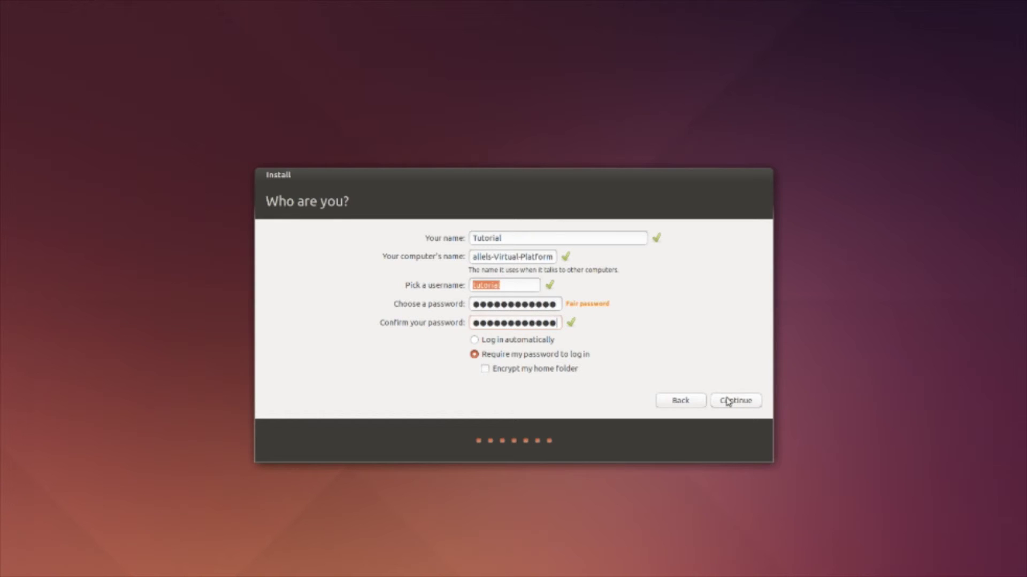
click(727, 402)
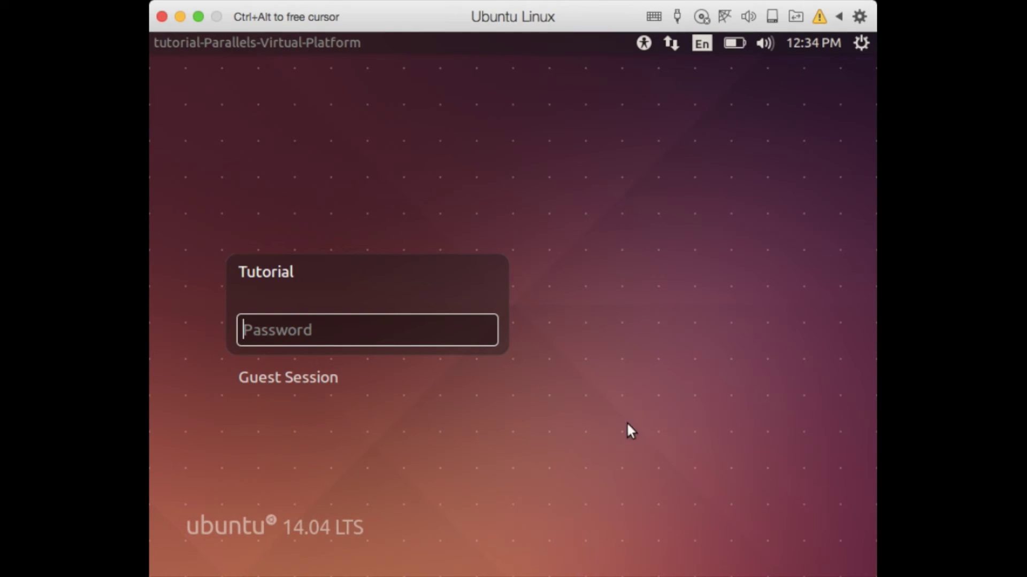
text(*)
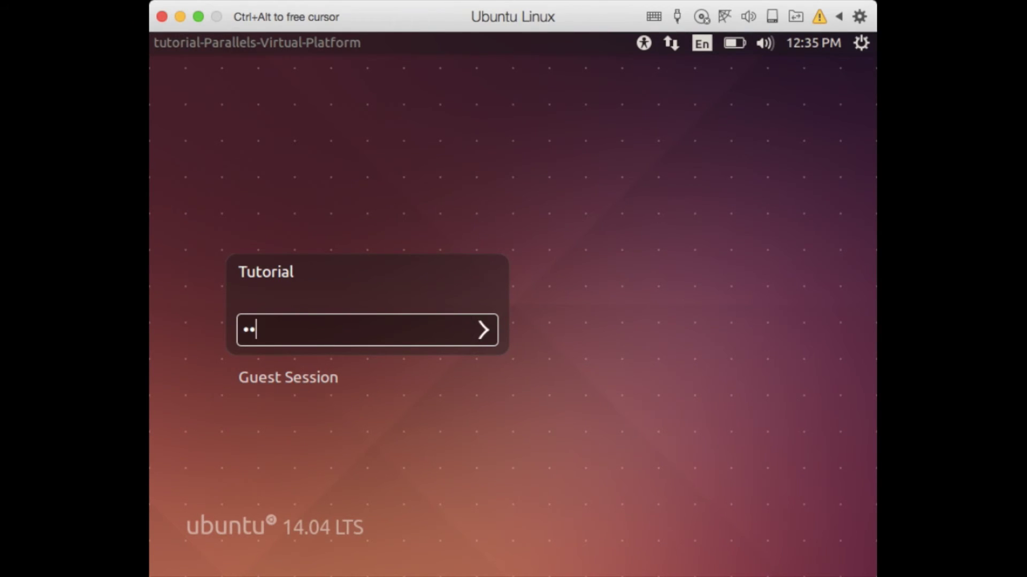
text(***********)
Submit the account password to log in to the Ubuntu desktop
key(Return)
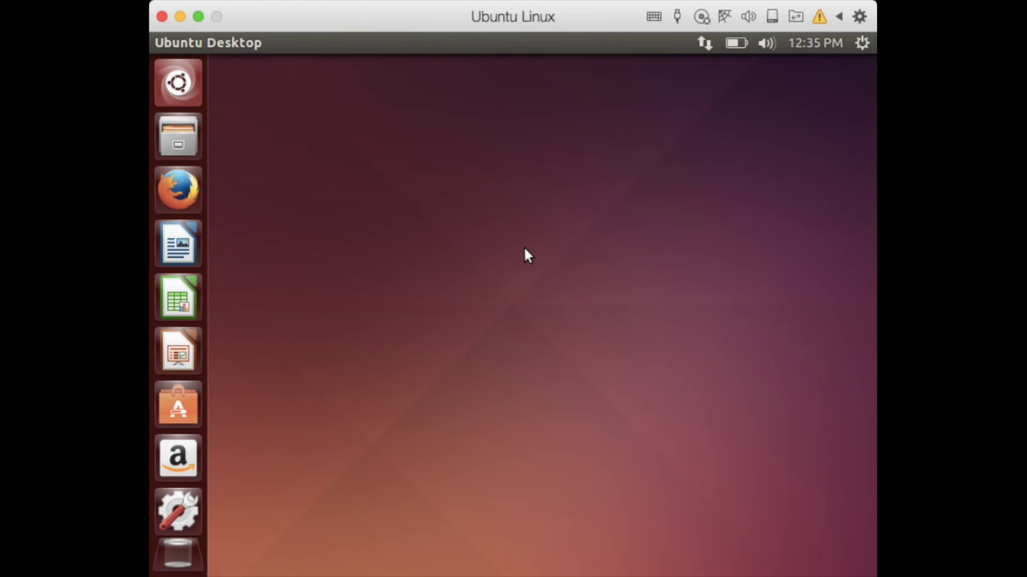
click(524, 256)
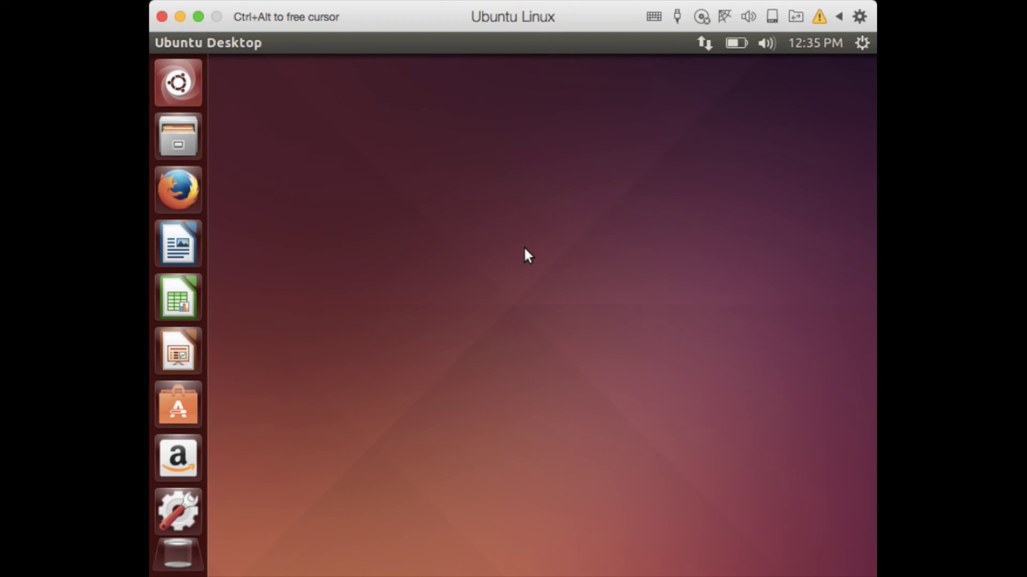